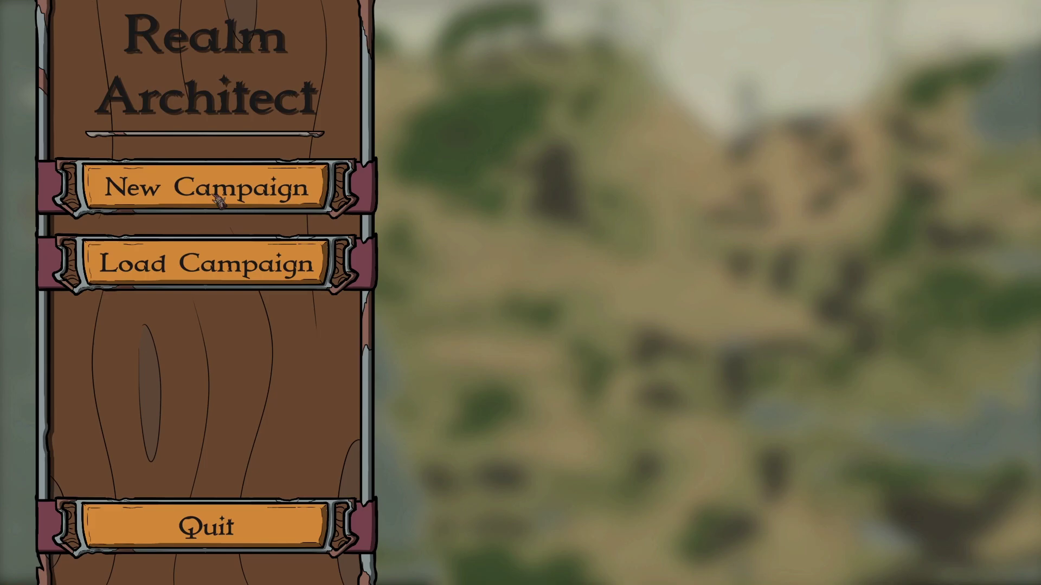
- Create a campaign titled 'Legends Of Realm Architect' using Test Campaign.png as thumbnail and starter map
click(220, 201)
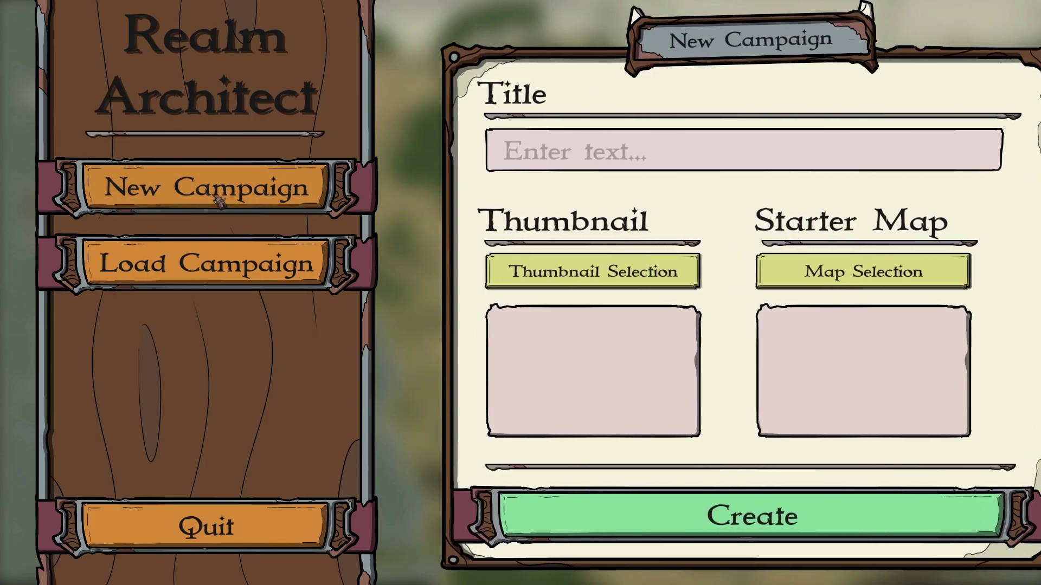
click(523, 157)
text(Leg)
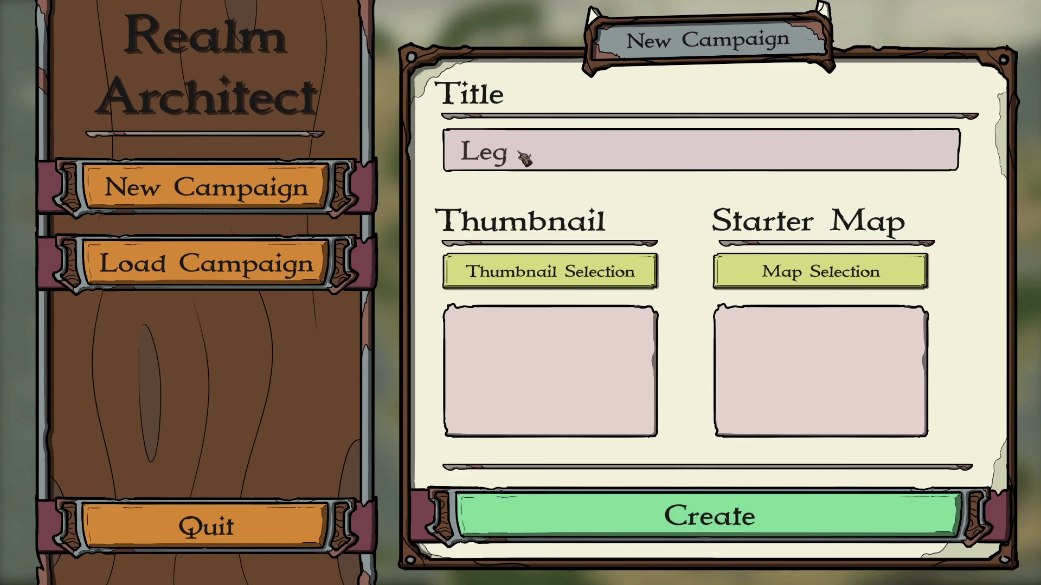
text(ends Of Rea)
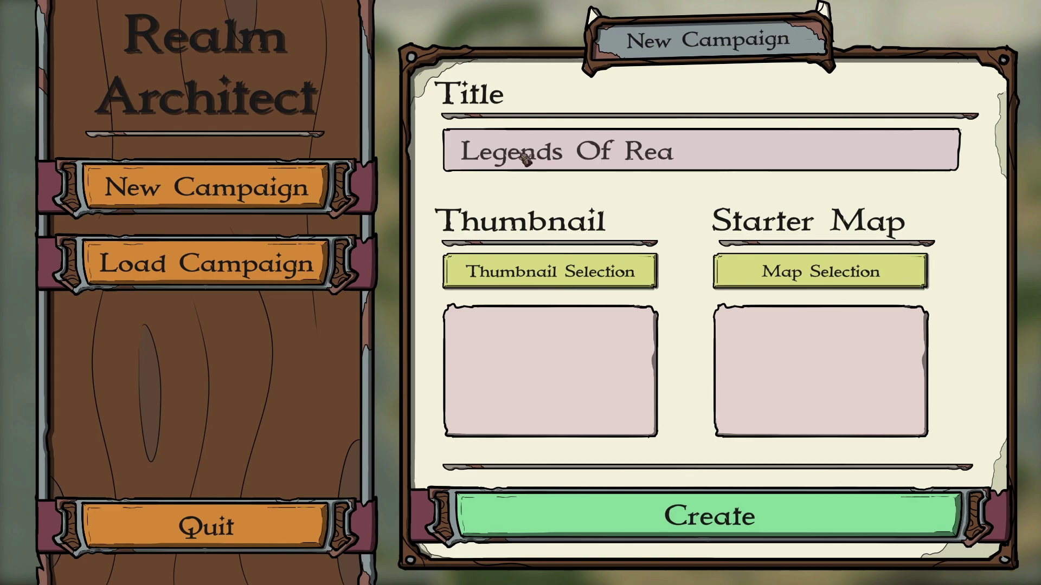
text(lm Architect)
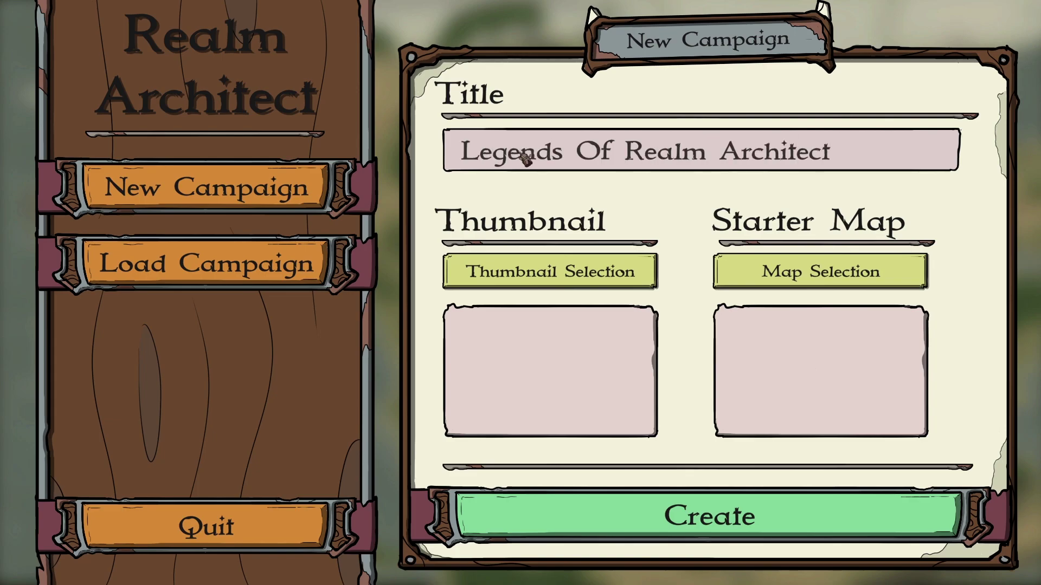
click(512, 265)
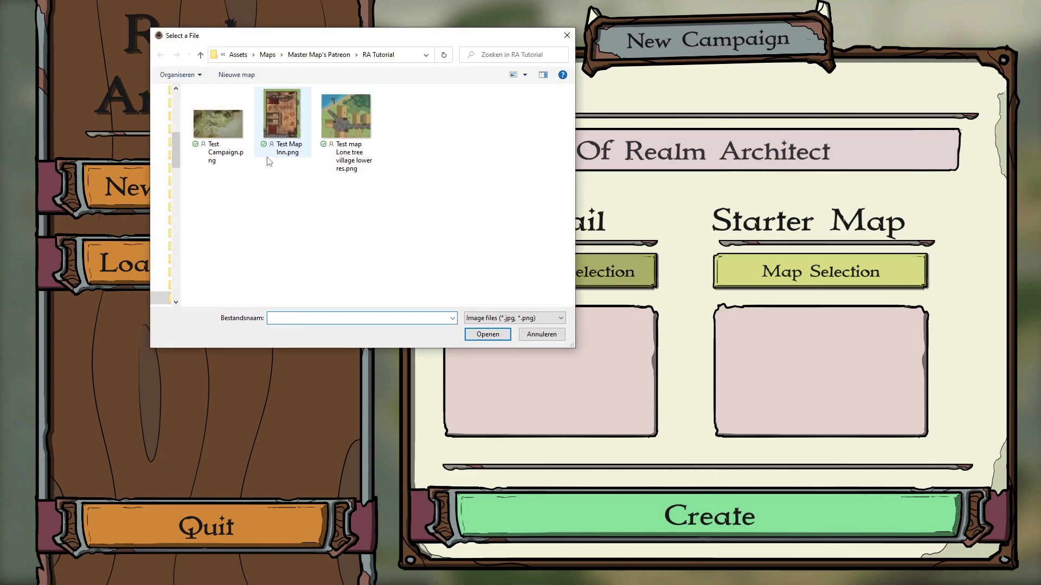
double_click(231, 136)
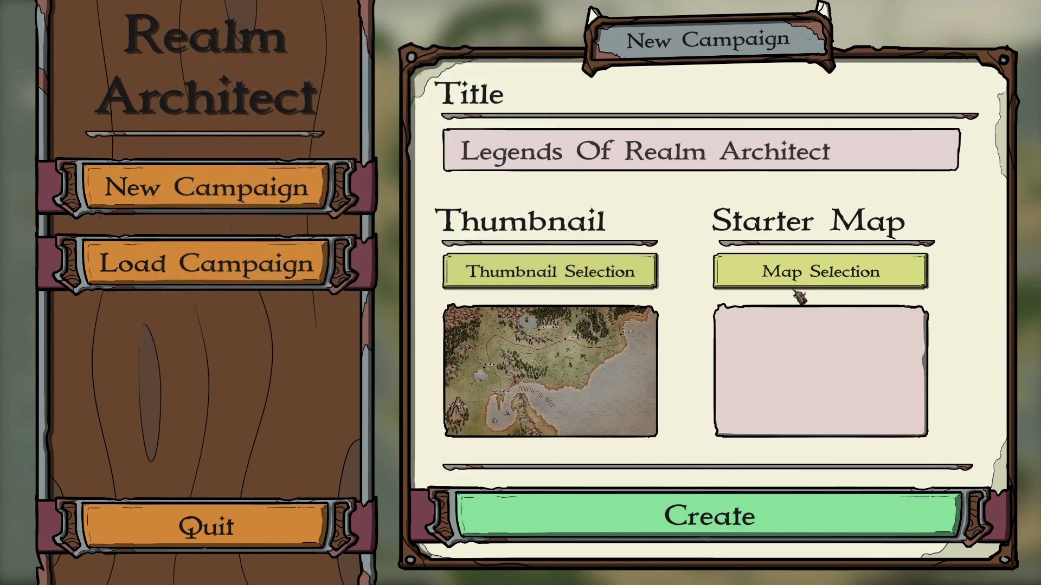
click(727, 267)
double_click(243, 163)
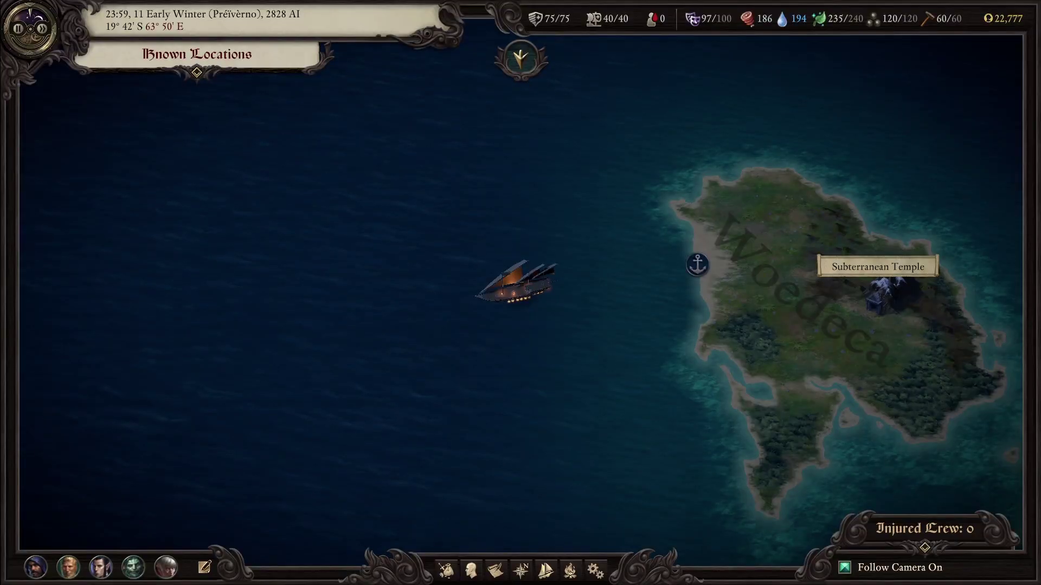
- Sail the ship to Woedeca's anchorage, walk toward the Subterranean Temple, and choose '1: End'
click(596, 122)
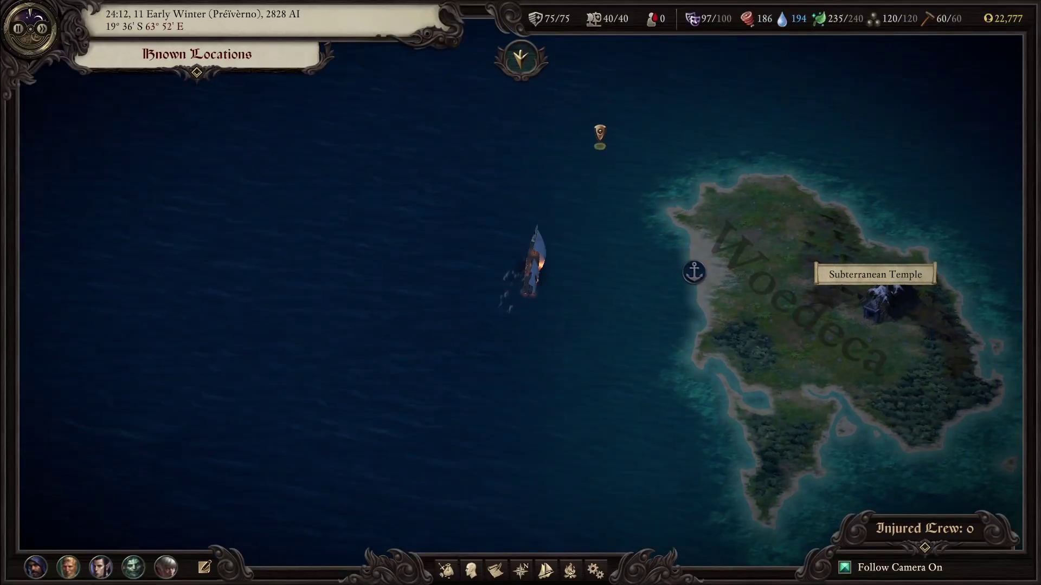
click(407, 256)
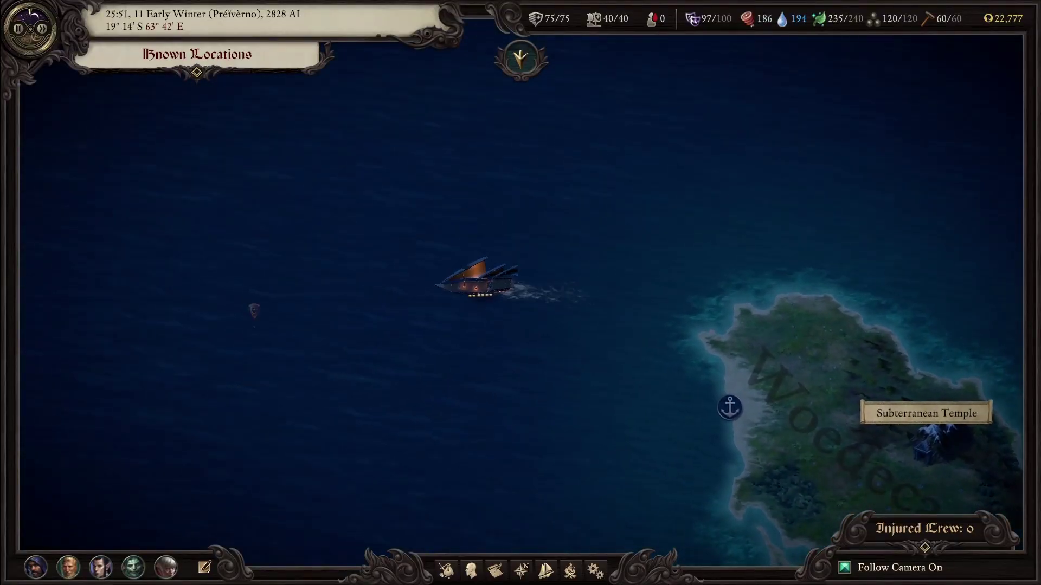
click(790, 403)
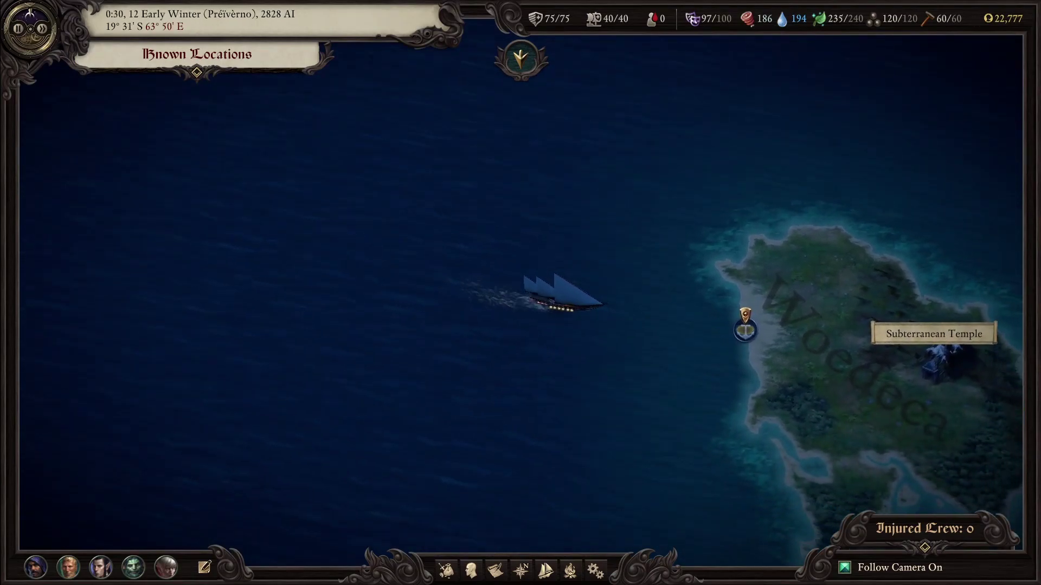
scroll(520, 292, up, 3)
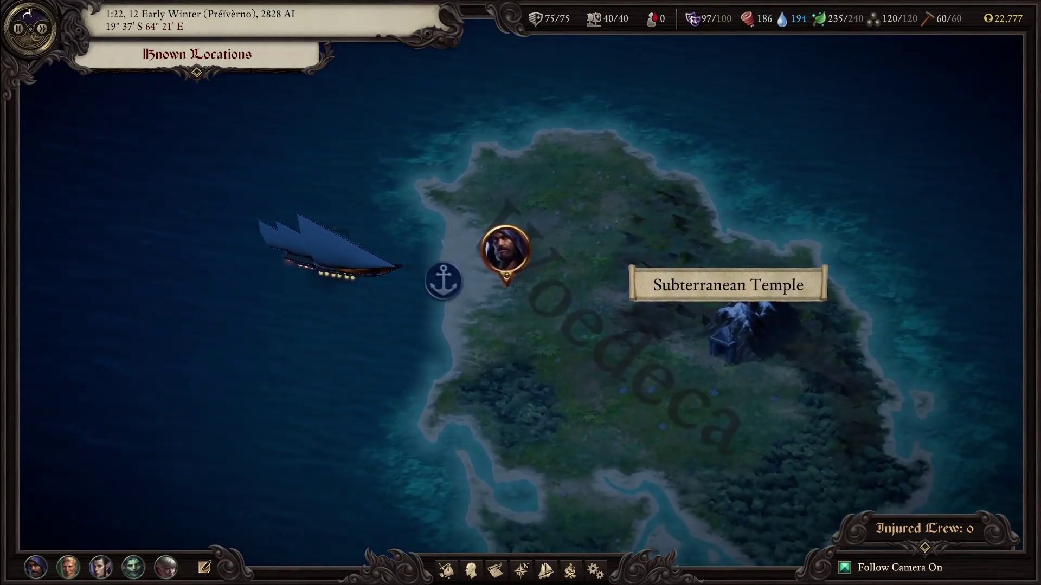
click(671, 397)
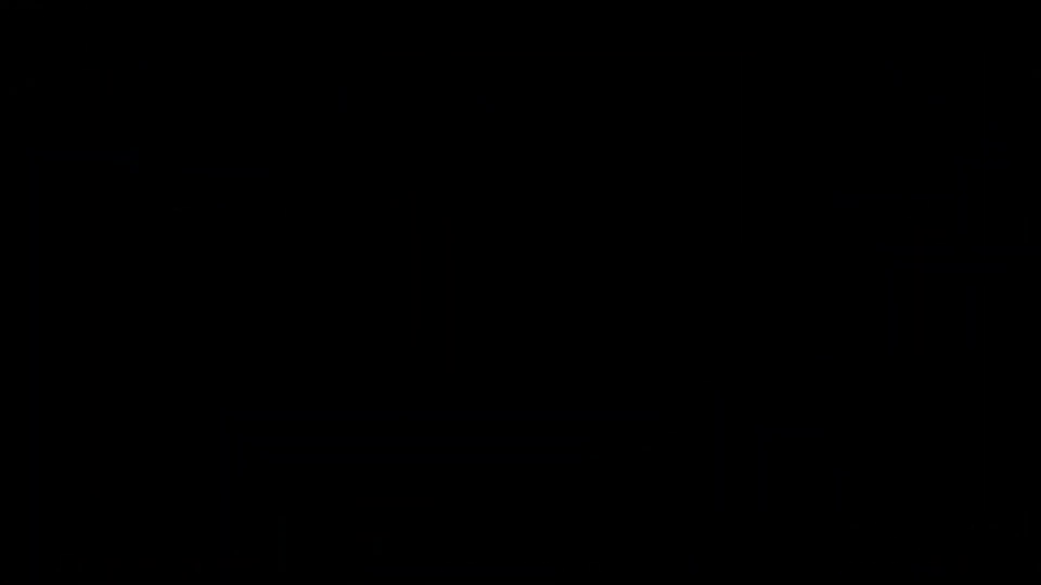
key(1)
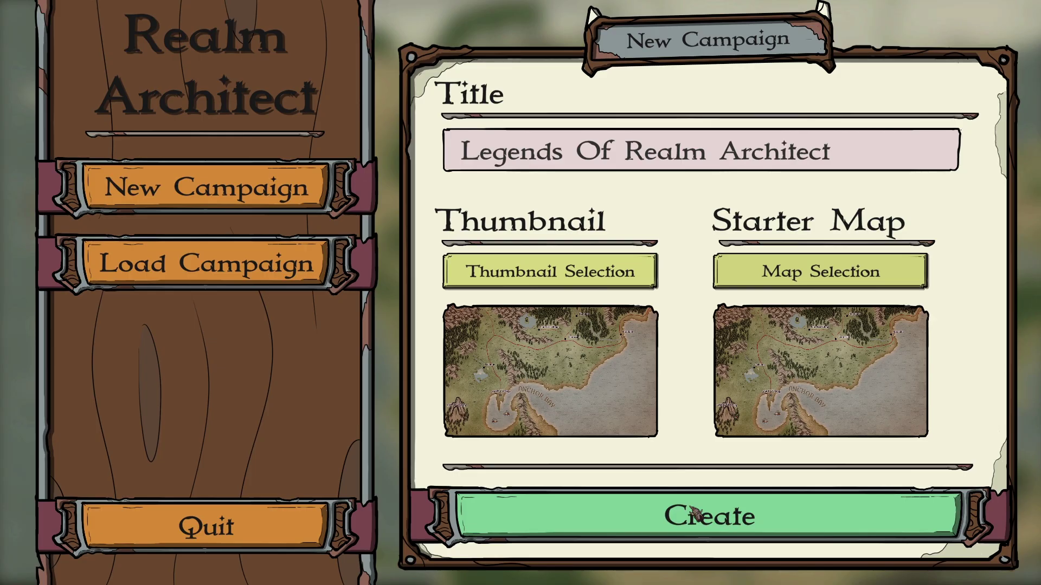
- Create the Legends Of Realm Architect campaign and open the Map Editor grid settings
click(748, 516)
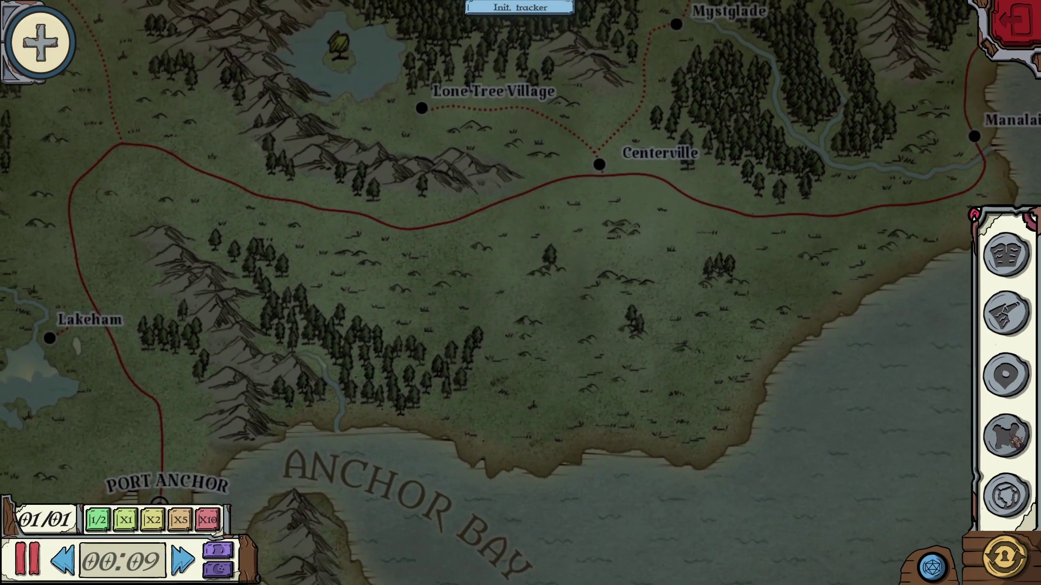
click(1008, 436)
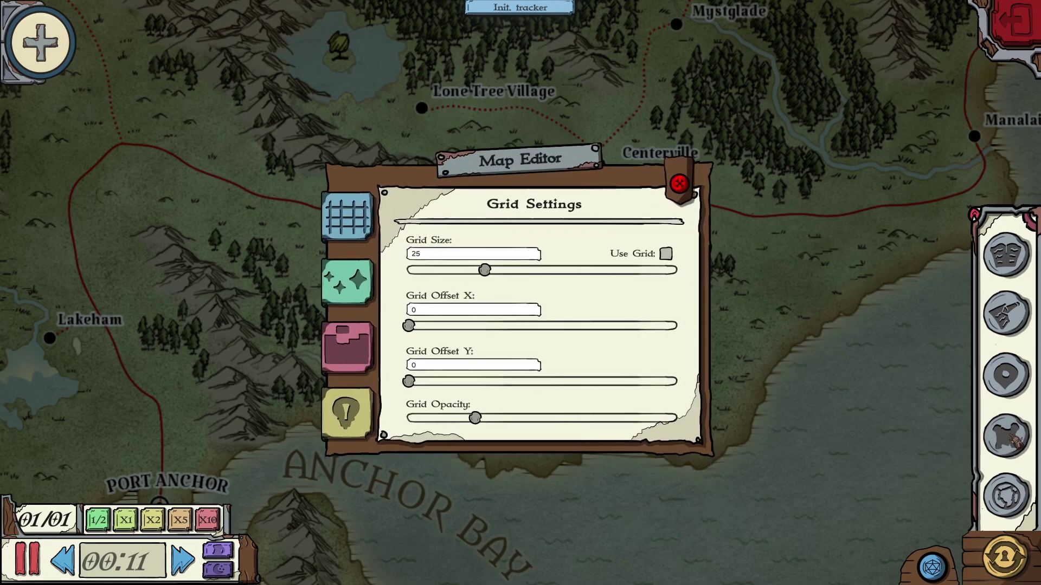
- Uncheck Use fog of war and Use time of day color, then close the Map Editor
click(371, 426)
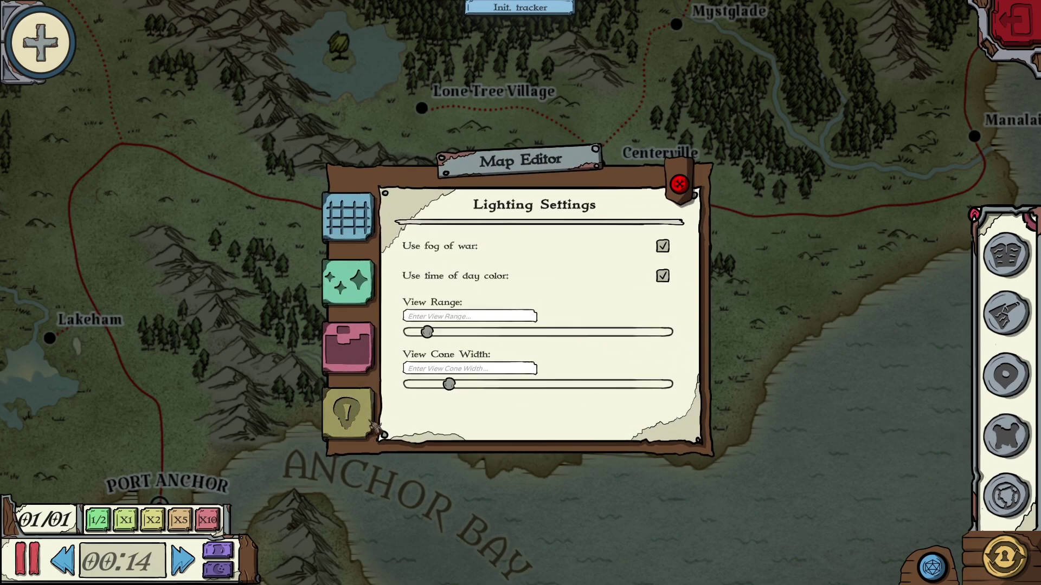
click(663, 246)
click(662, 275)
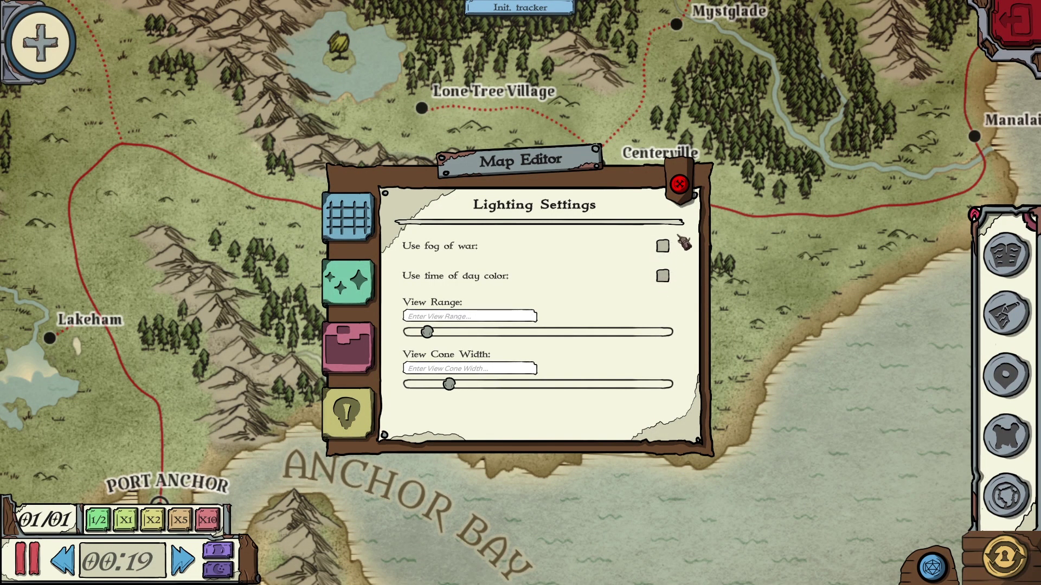
click(680, 185)
drag(428, 320, 498, 420)
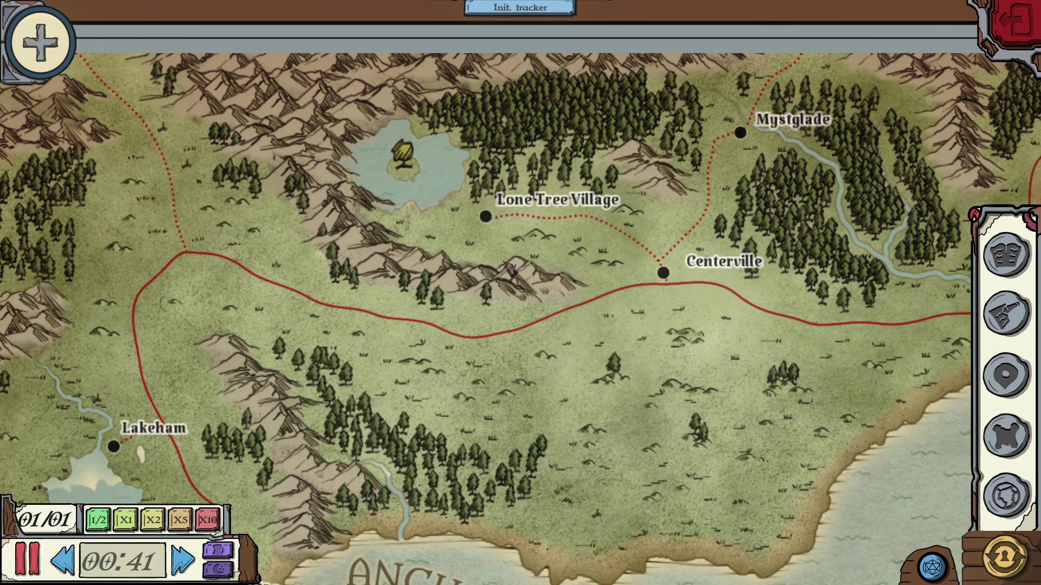
- Bring Lone Tree Village into view on the world map and open the Markers panel
scroll(509, 269, up, 5)
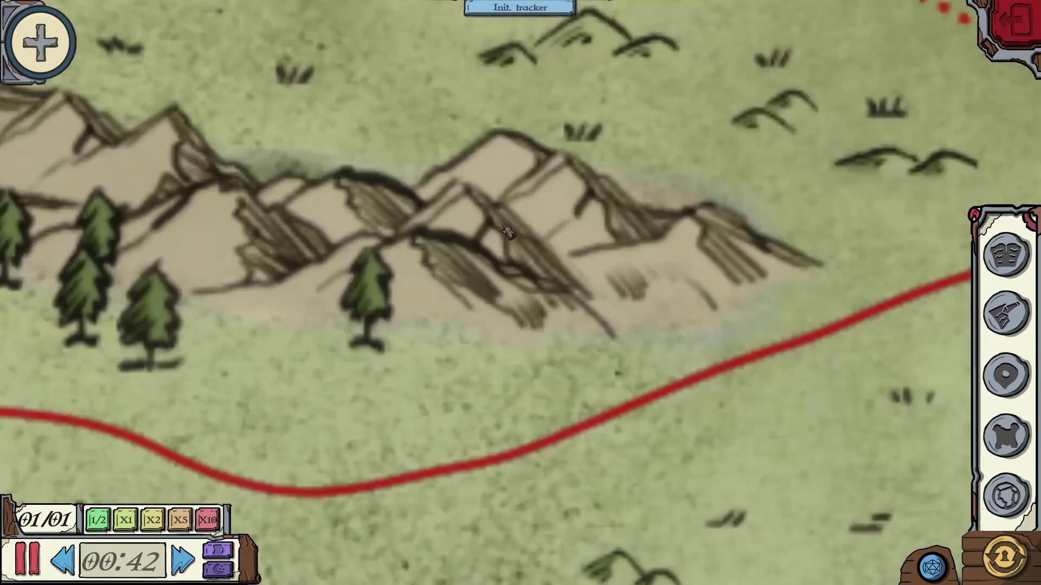
scroll(509, 269, down, 3)
drag(510, 270, 506, 325)
scroll(506, 325, up, 2)
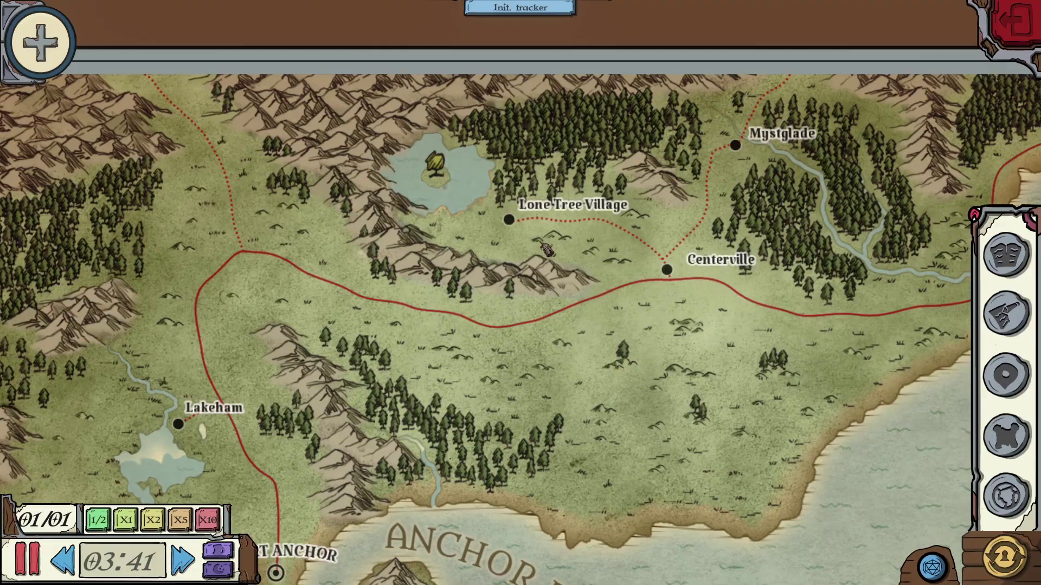
drag(589, 269, 528, 289)
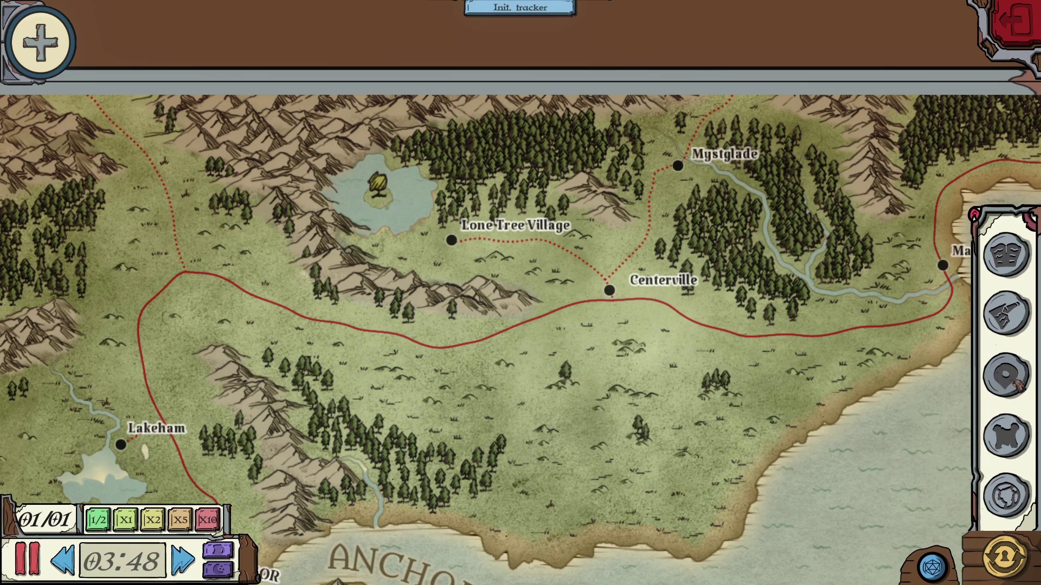
click(1017, 384)
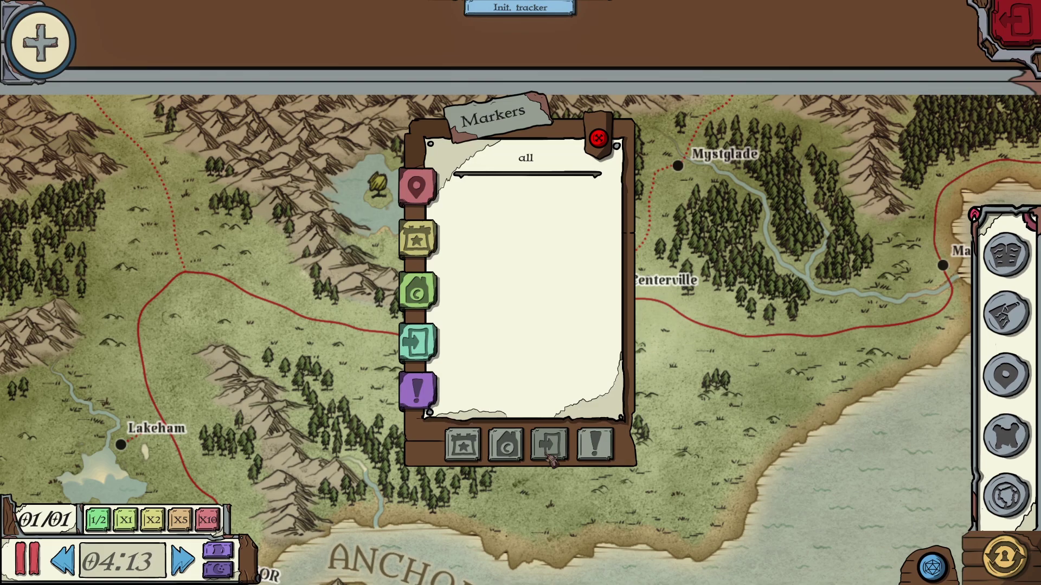
- Place an Entrance marker on Lone Tree Village and open its settings
click(551, 460)
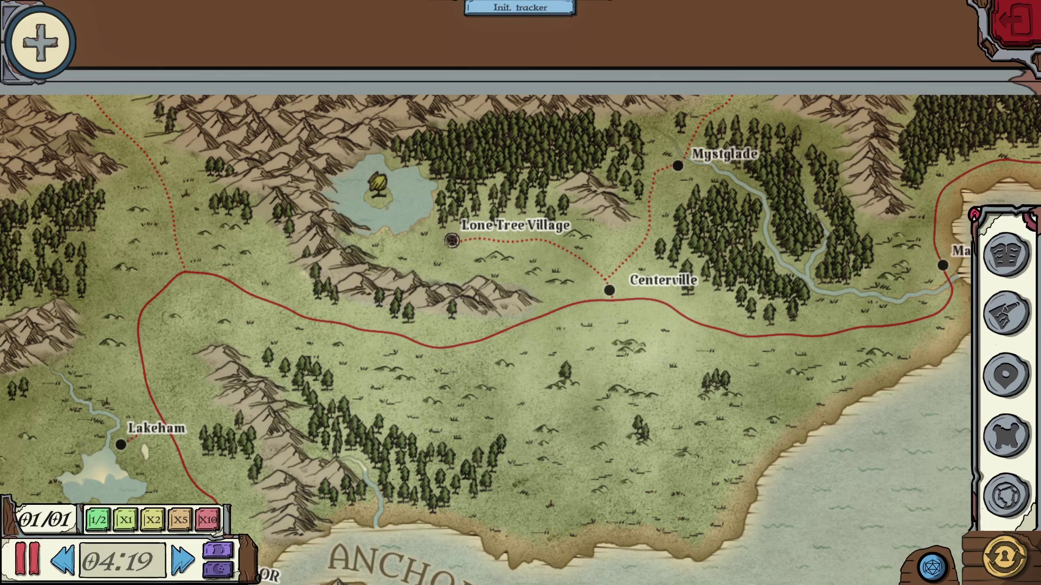
scroll(451, 240, up, 2)
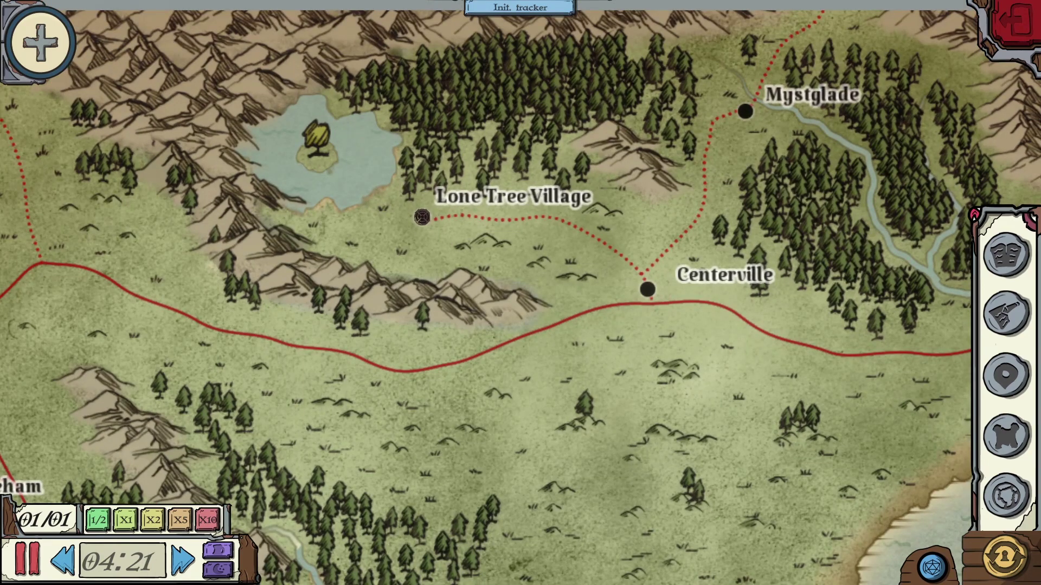
mouse_move(428, 225)
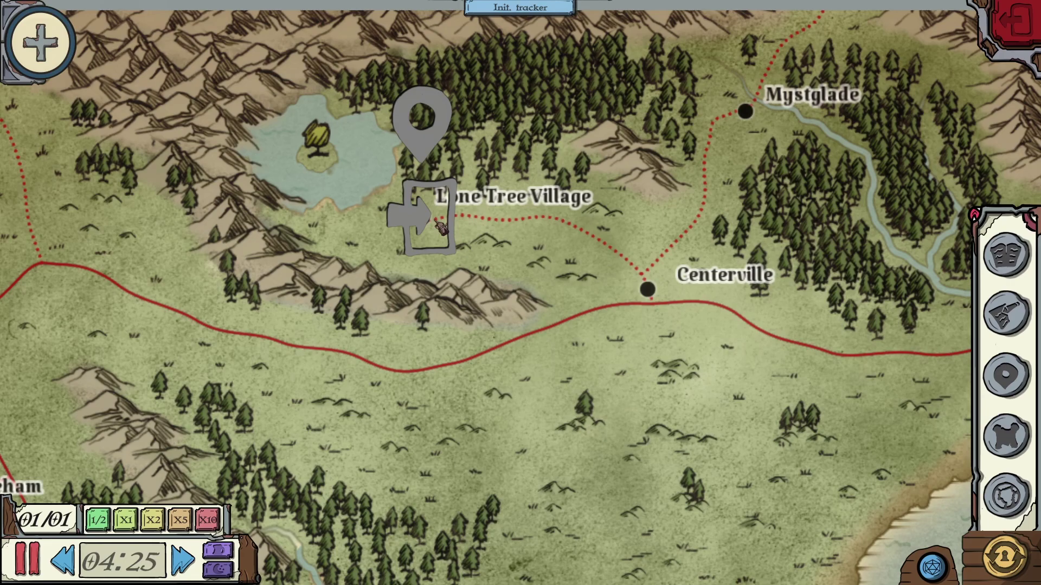
scroll(521, 293, down, 1)
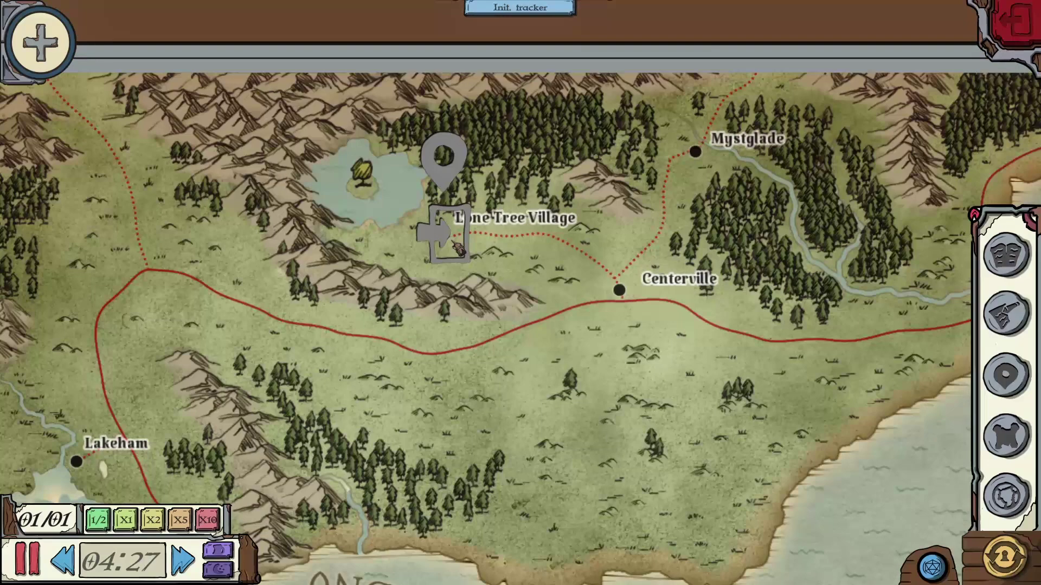
click(458, 249)
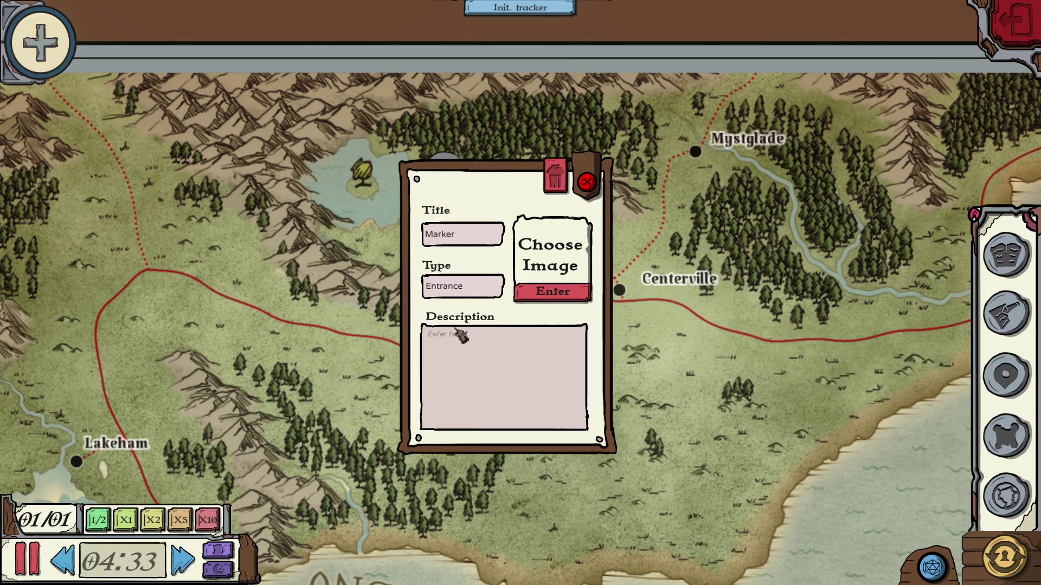
- Describe the marker as 'groovy', link 'Test map Lone tree village lower res.png', and enter it
click(506, 372)
text(groovy)
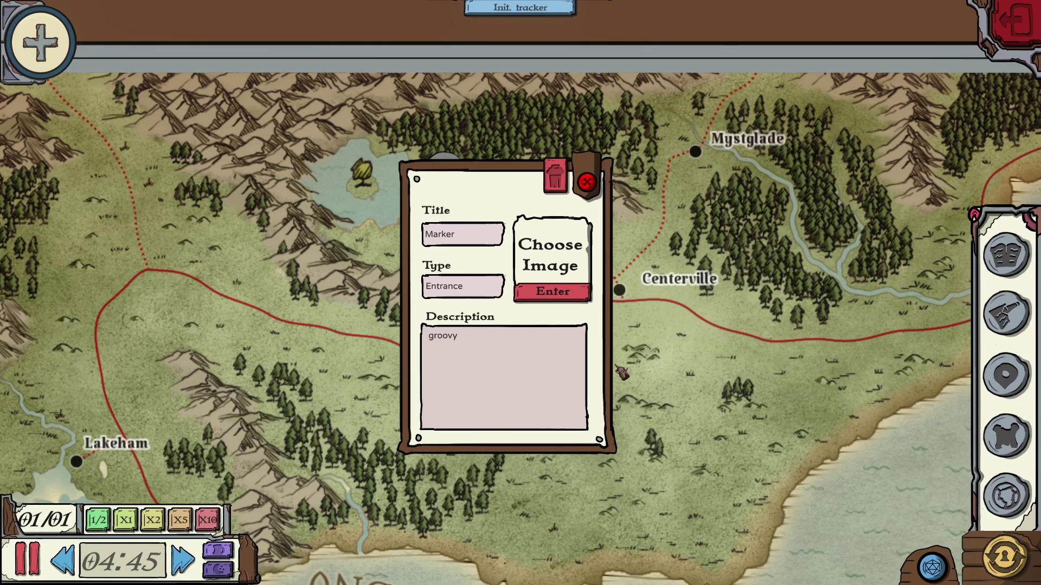
click(560, 261)
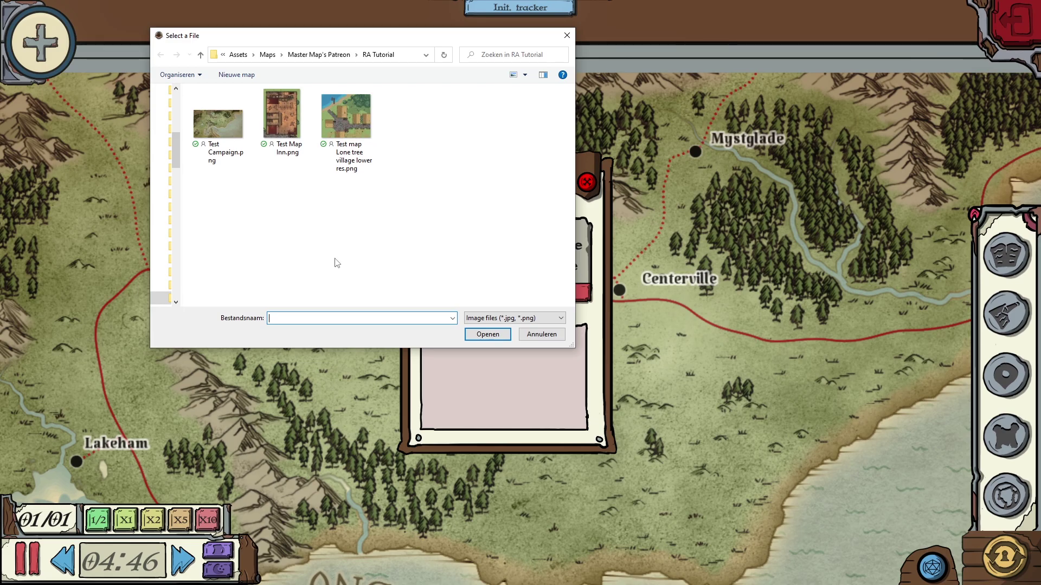
click(340, 119)
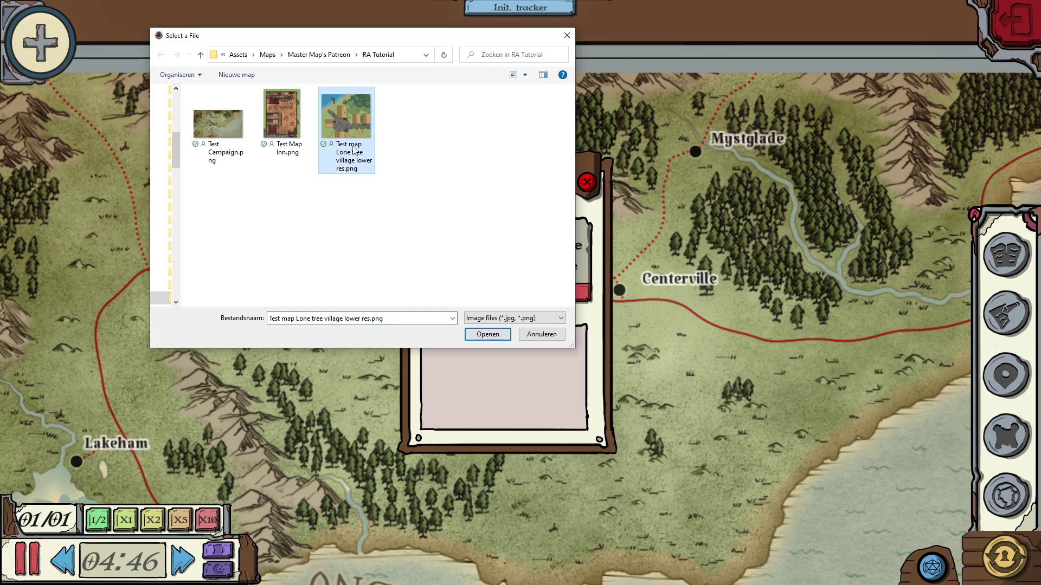
click(486, 334)
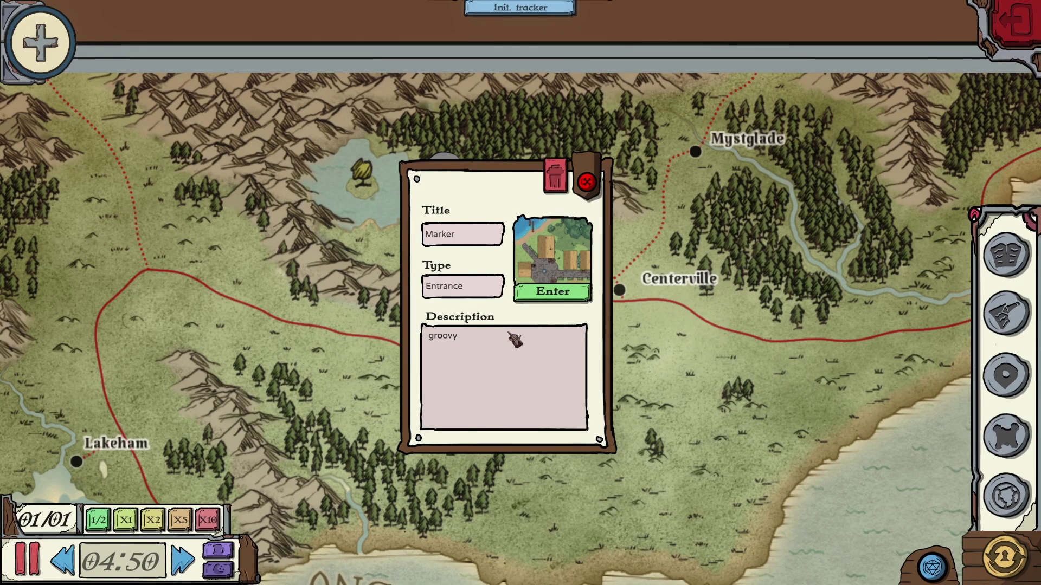
click(566, 298)
scroll(558, 304, down, 2)
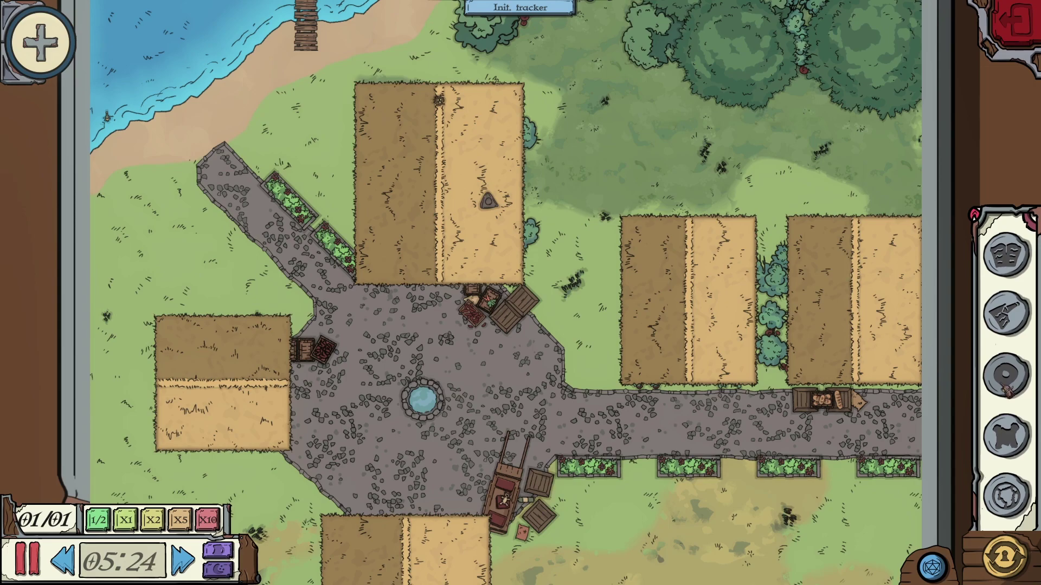
click(1007, 374)
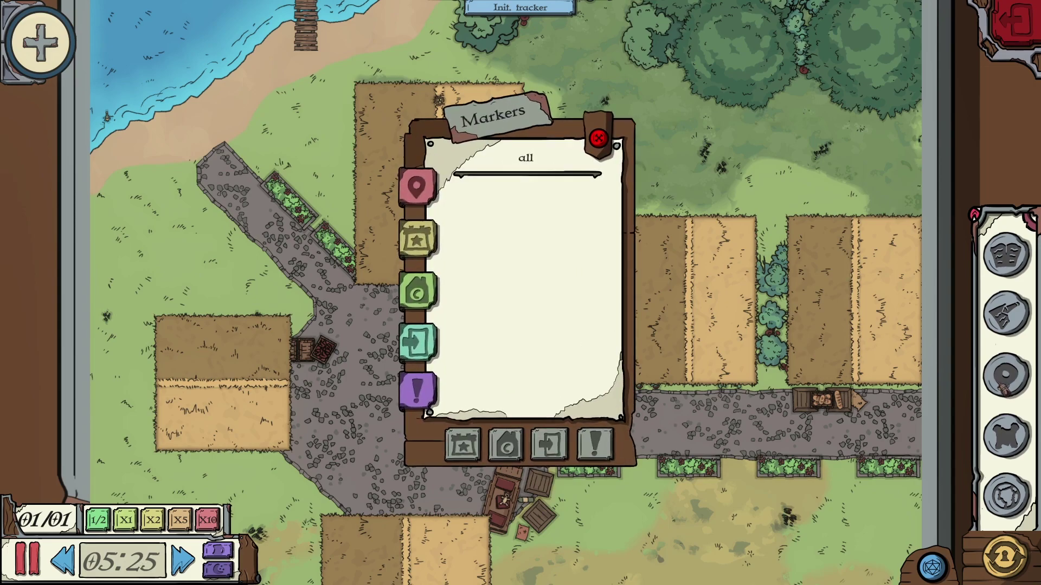
click(599, 137)
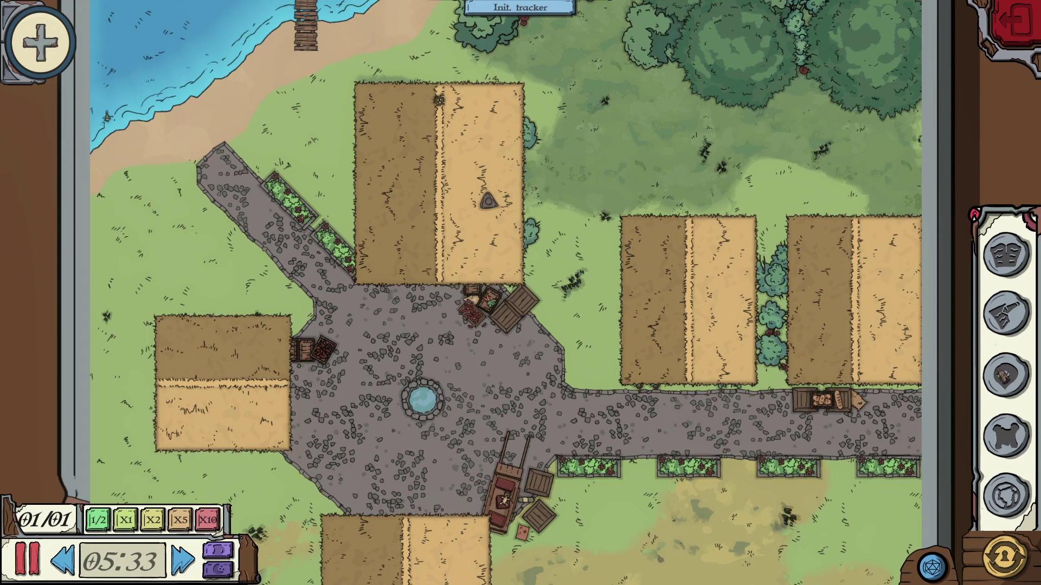
- Place an Entrance marker on the large village building and open its settings
click(1007, 374)
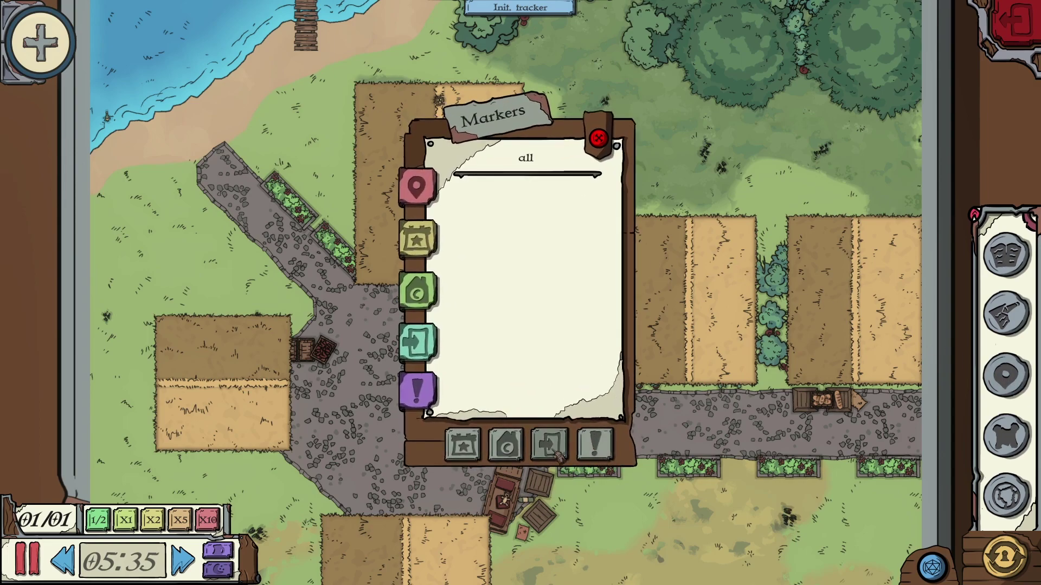
key(Escape)
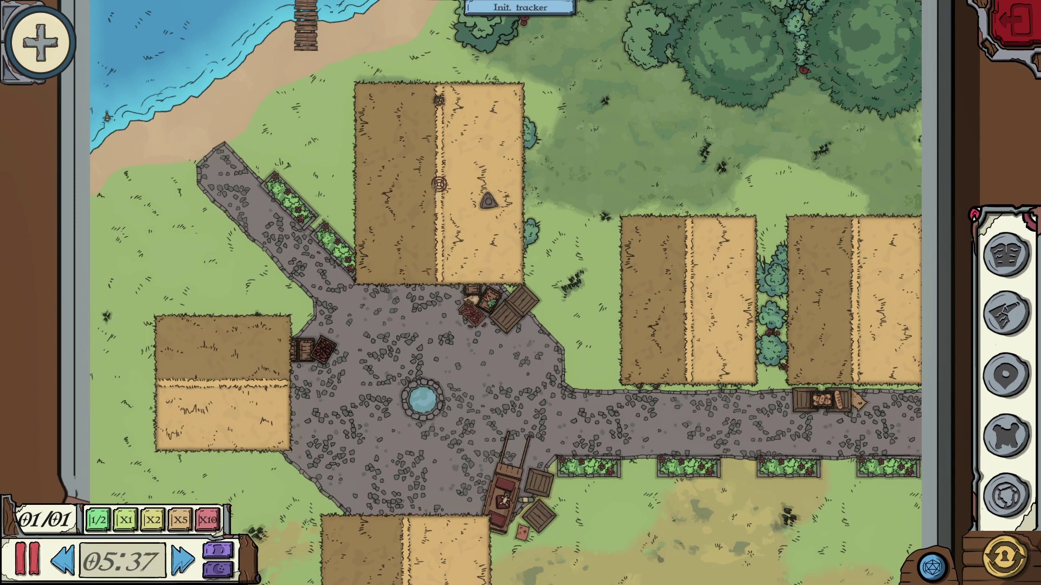
click(442, 187)
click(445, 191)
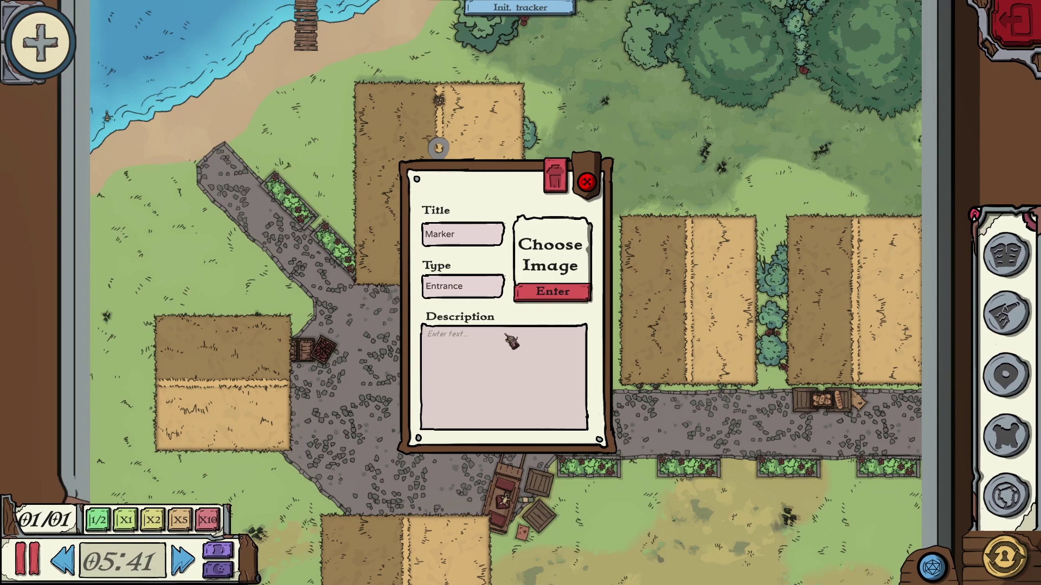
- Link the marker to 'Test Map Inn.png' and enter the tavern map
click(550, 255)
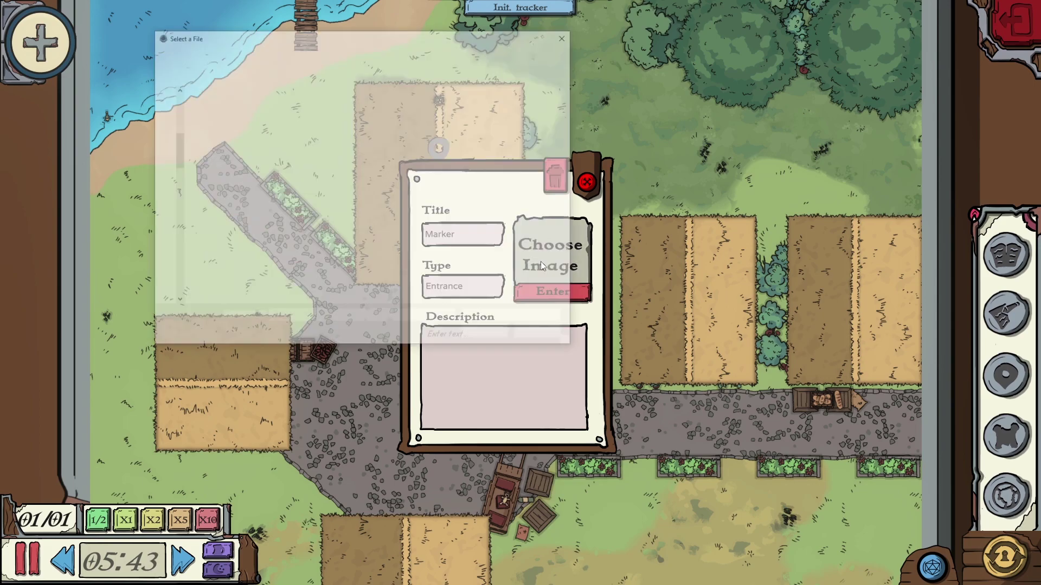
click(281, 117)
click(488, 334)
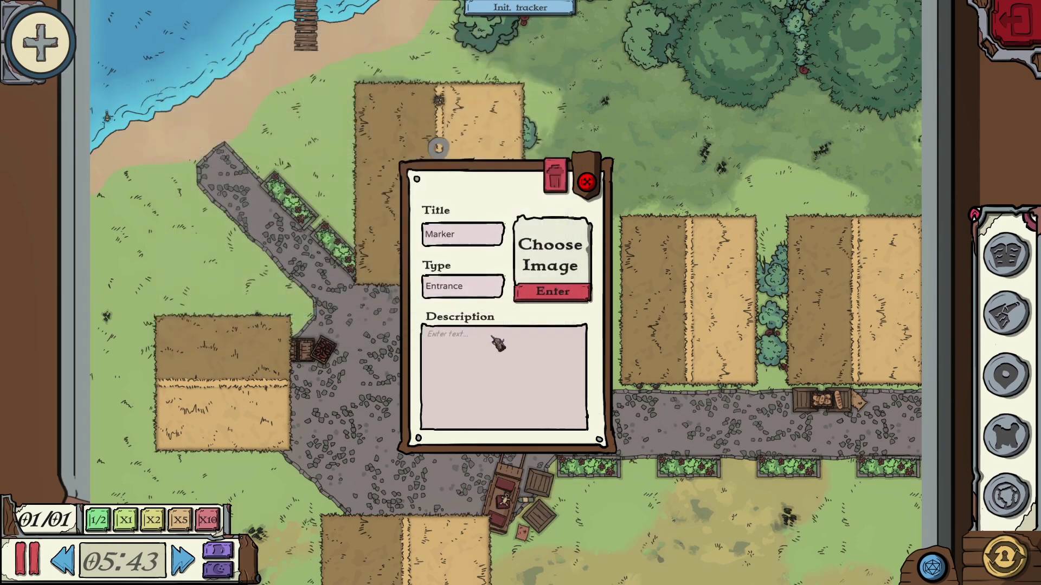
click(550, 292)
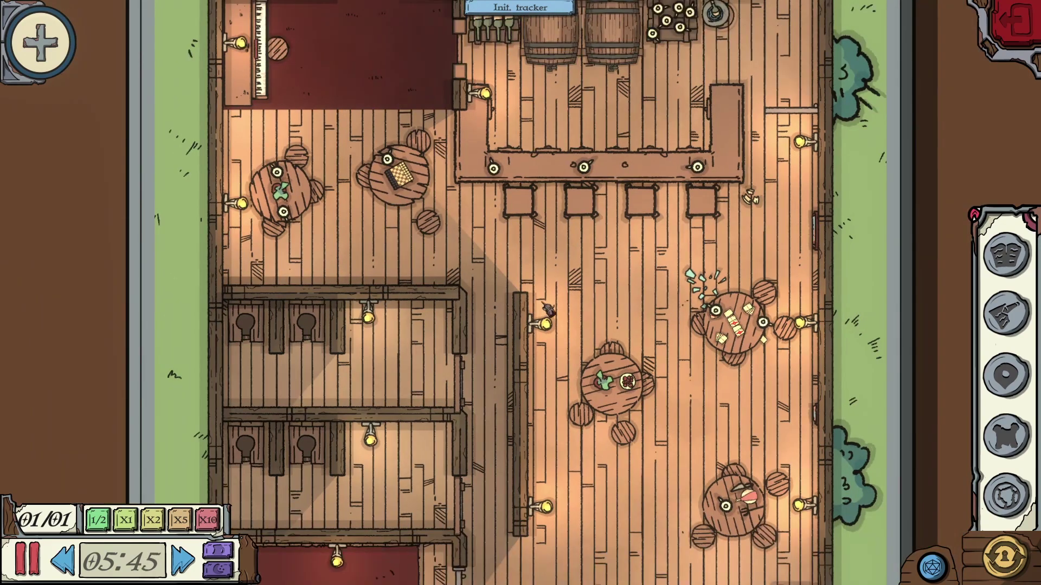